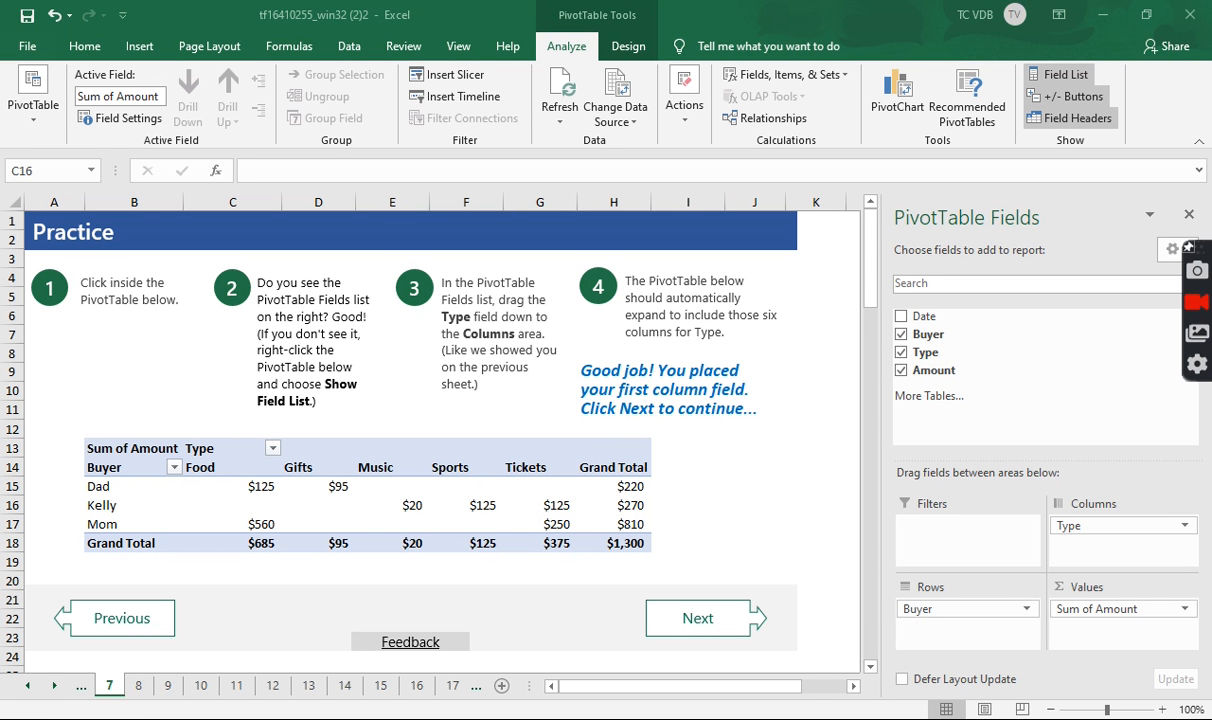
# Open sheet 8 and select a row-field cell in the color-coded PivotTable to bring up its field list.
pyautogui.click(138, 689)
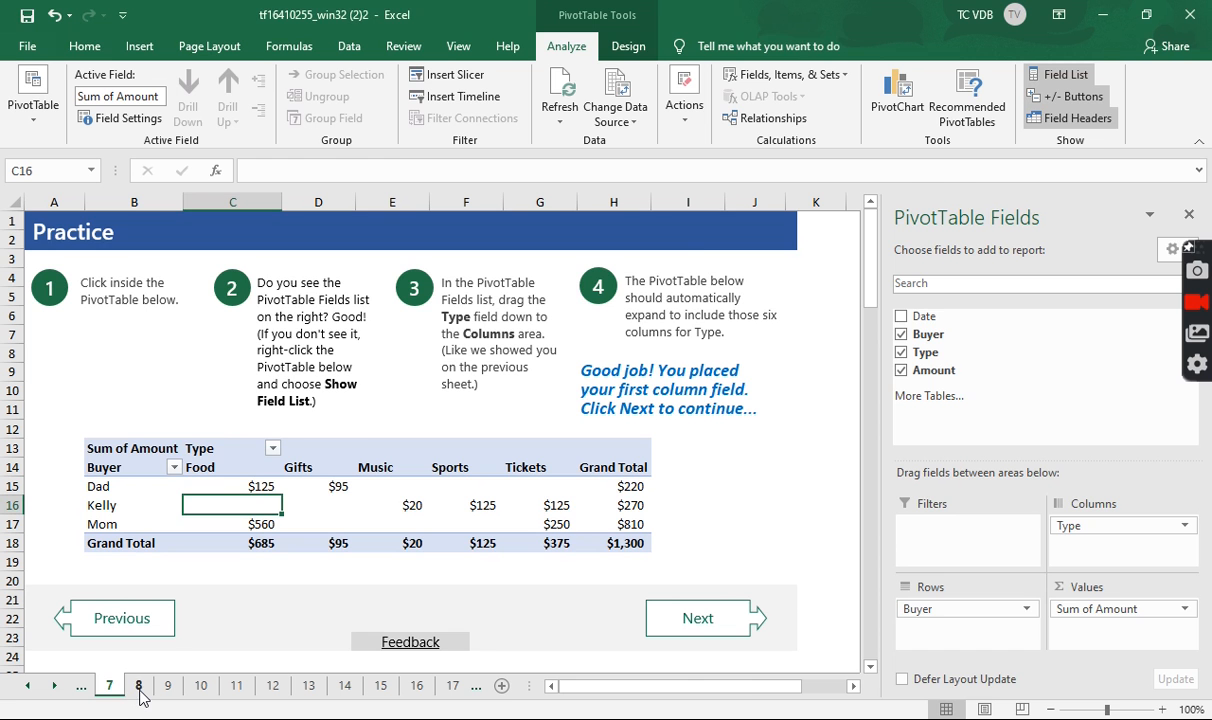
pyautogui.click(140, 690)
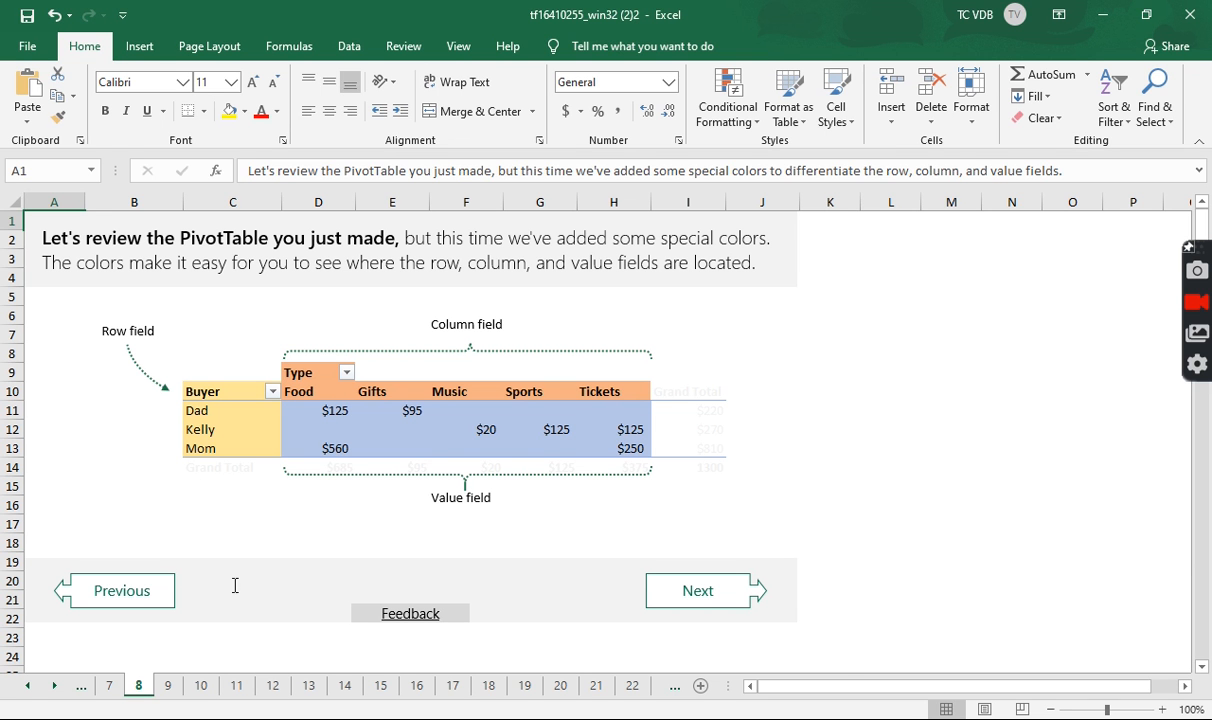
pyautogui.click(243, 430)
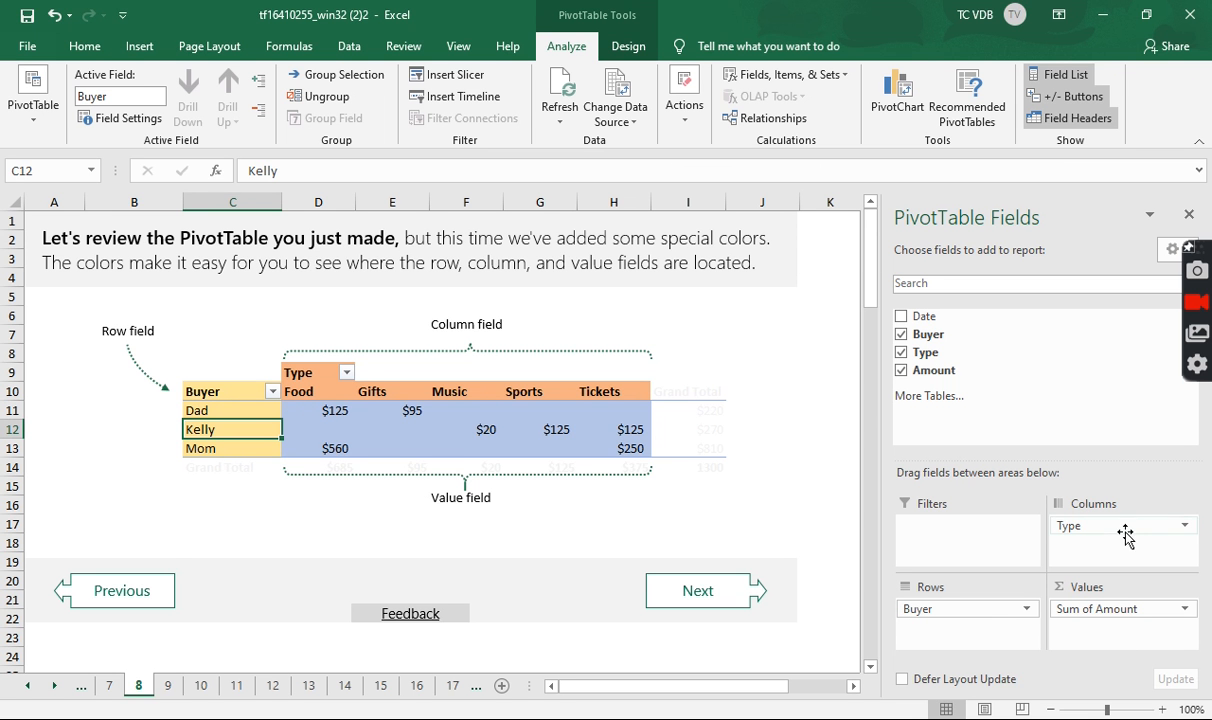
# Review the diagrams on sheets 9 and 10 explaining how row and column fields condition the value field.
pyautogui.click(690, 590)
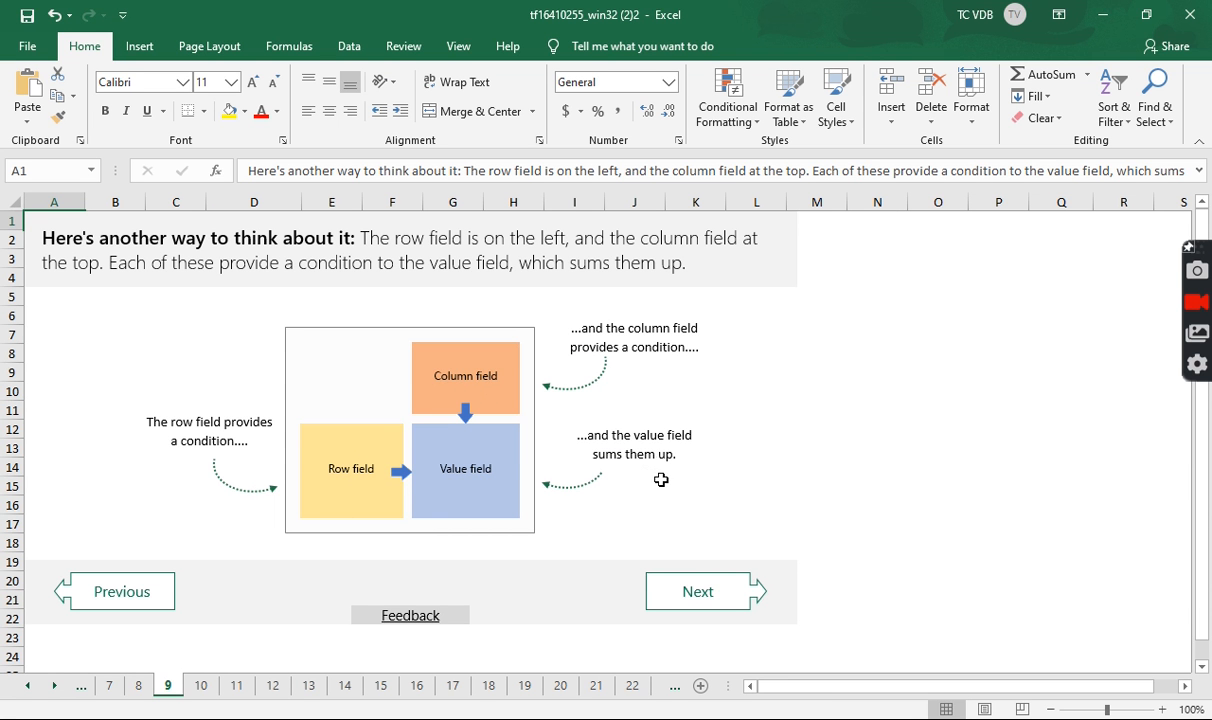
pyautogui.click(668, 588)
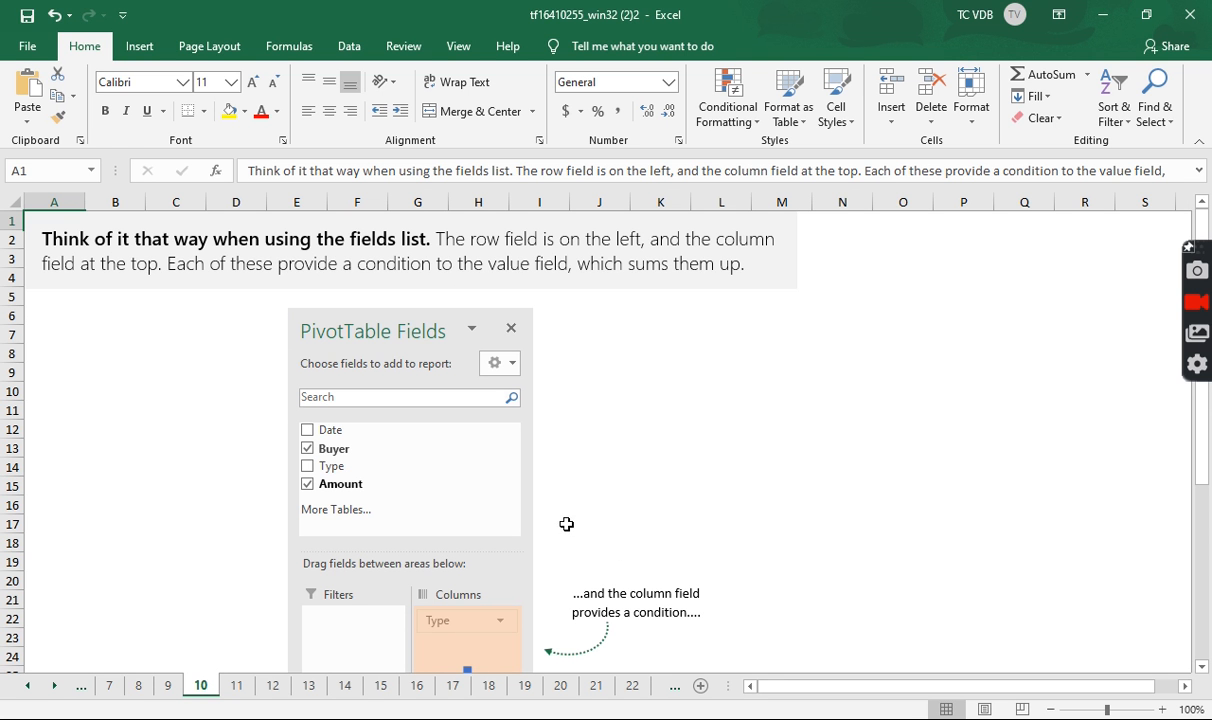
pyautogui.scroll(-2, 581, 512)
pyautogui.scroll(-1, 581, 512)
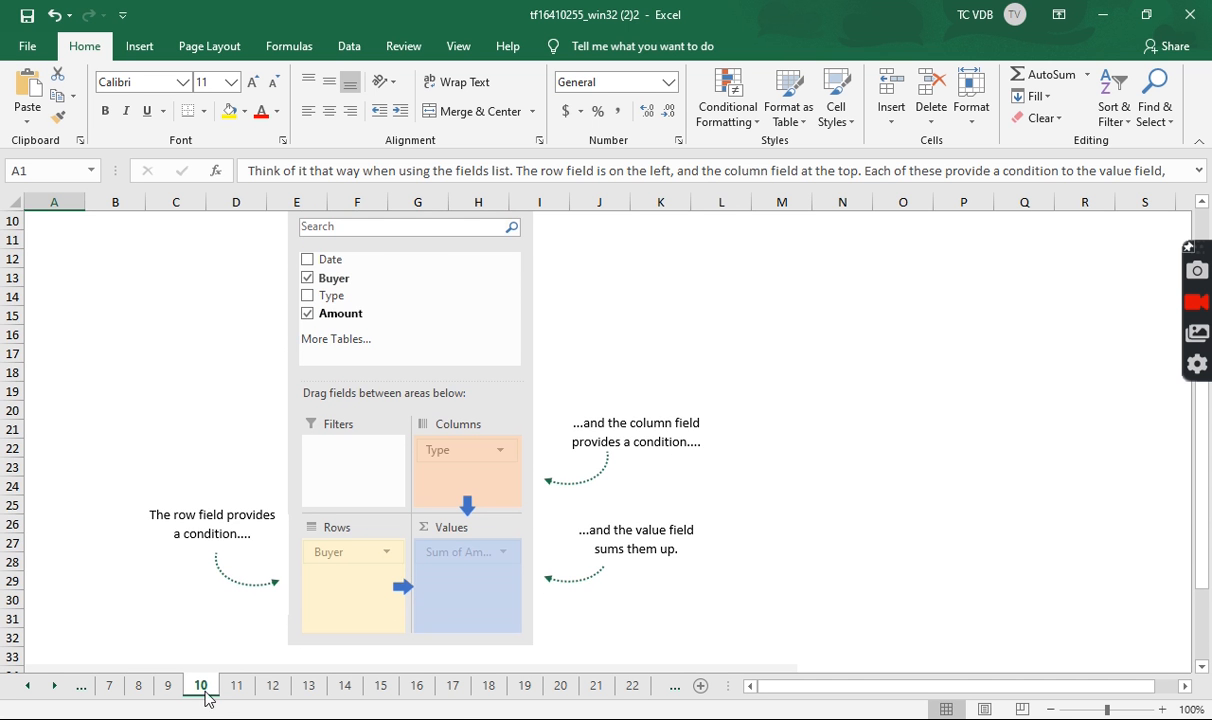
pyautogui.click(168, 684)
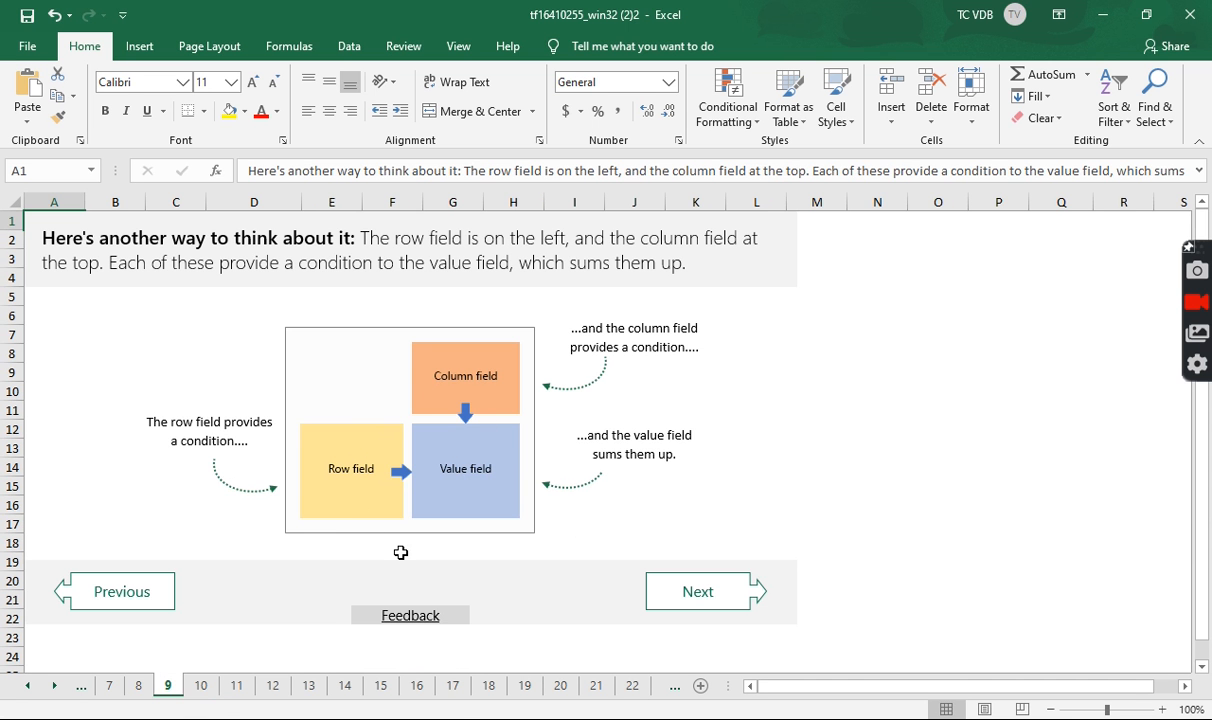
pyautogui.click(201, 686)
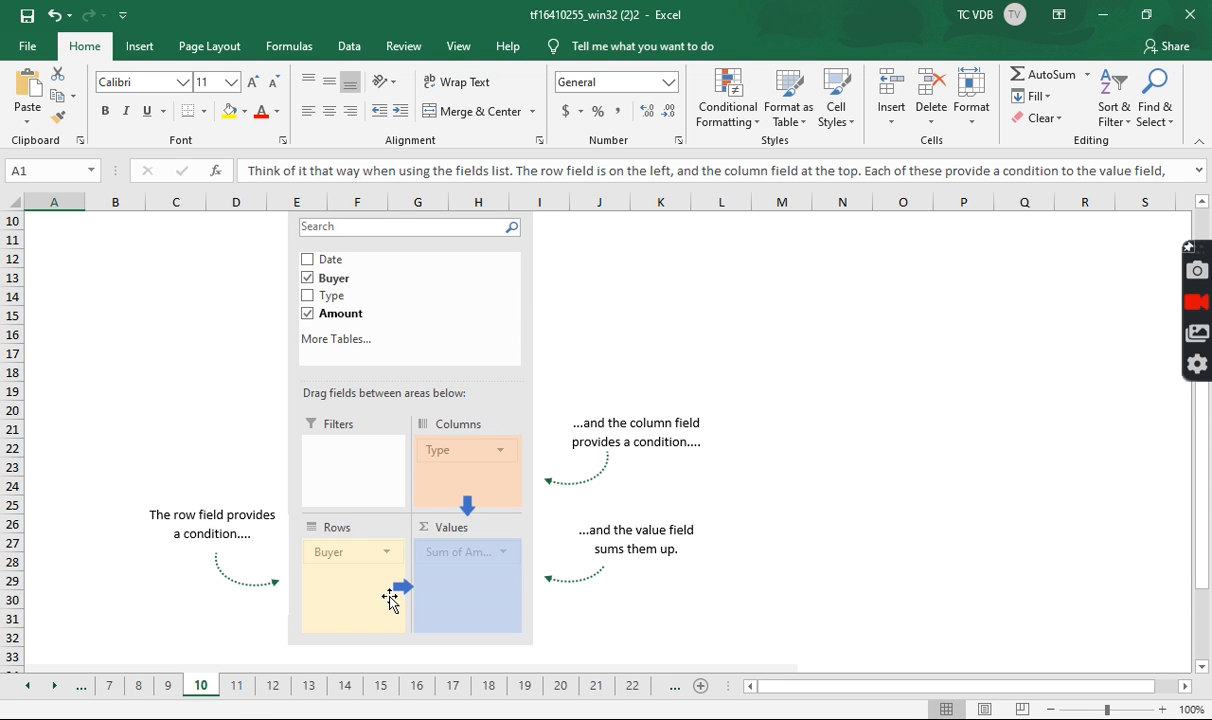
# Open sheet 11 and select a value cell in the wide PivotTable to bring up its field list.
pyautogui.click(236, 688)
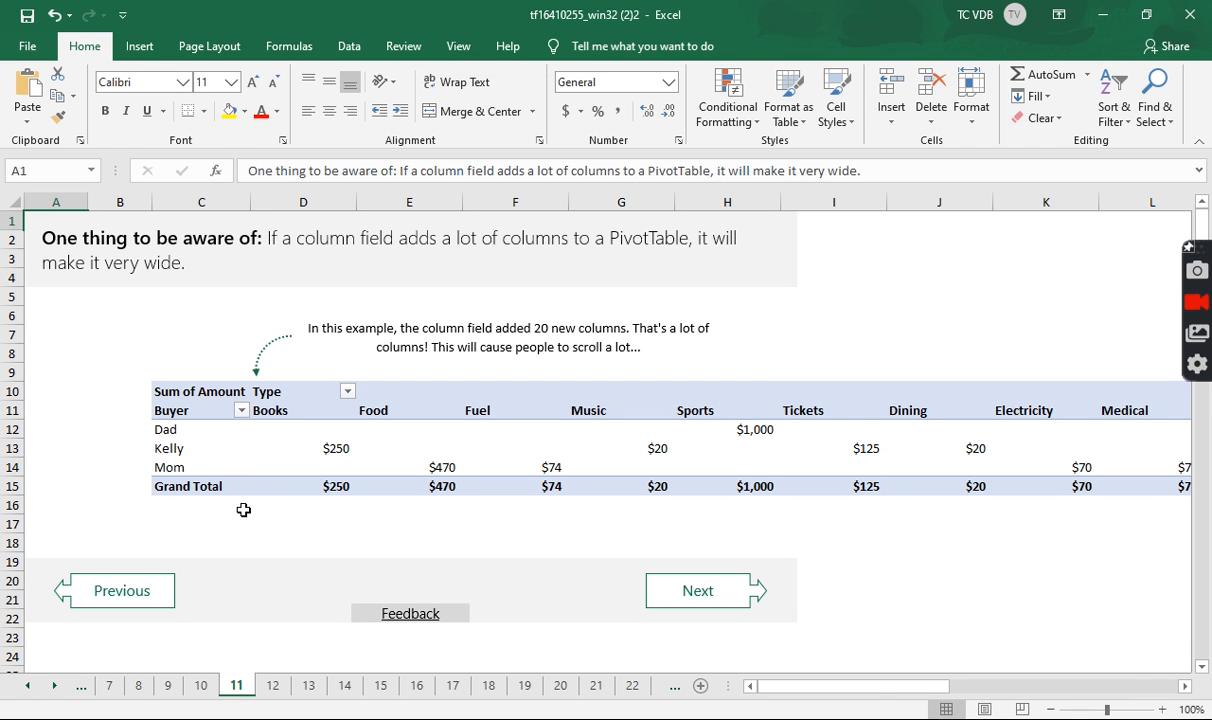
pyautogui.moveTo(868, 687); pyautogui.dragTo(411, 452)
pyautogui.click(463, 468)
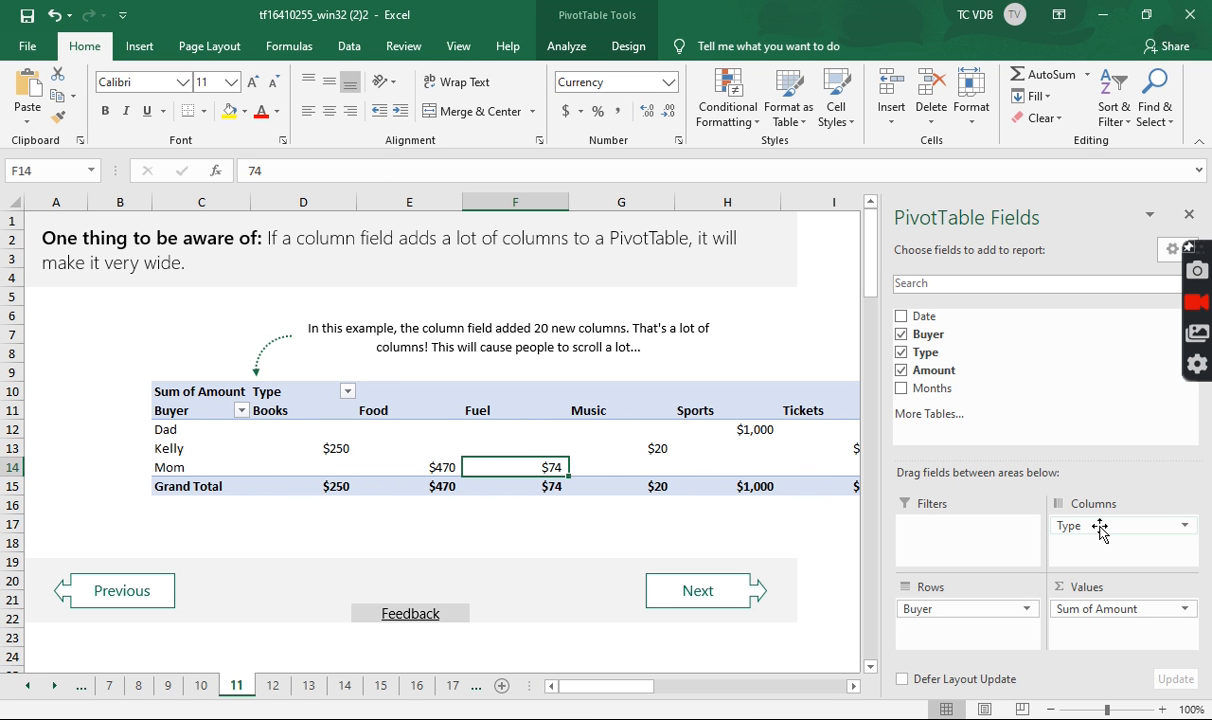
# Move the Type field from Columns to Rows beneath Buyer and look through the resulting vertical PivotTable.
pyautogui.moveTo(1099, 530); pyautogui.dragTo(990, 628)
pyautogui.scroll(-5, 192, 411)
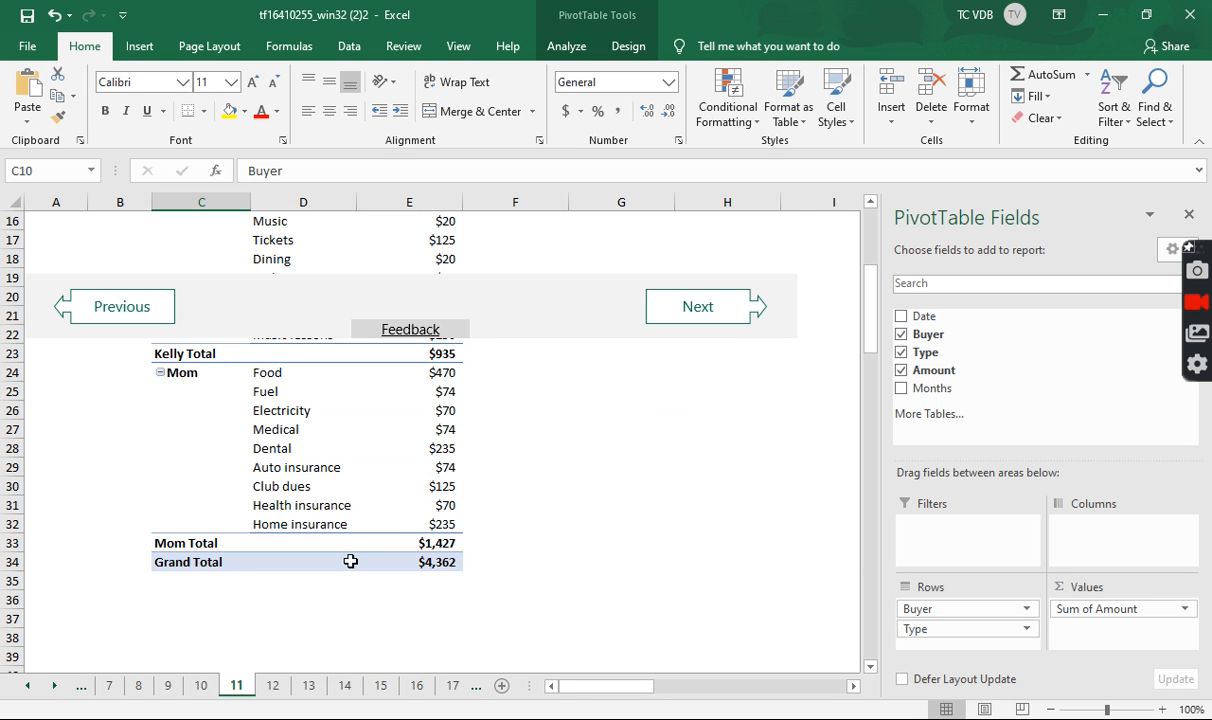
pyautogui.scroll(5, 340, 532)
pyautogui.scroll(-7, 289, 426)
pyautogui.scroll(2, 271, 442)
pyautogui.scroll(4, 333, 395)
# Reorder the row fields so Type comes above Buyer, and look through the regrouped PivotTable.
pyautogui.moveTo(956, 629); pyautogui.dragTo(947, 605)
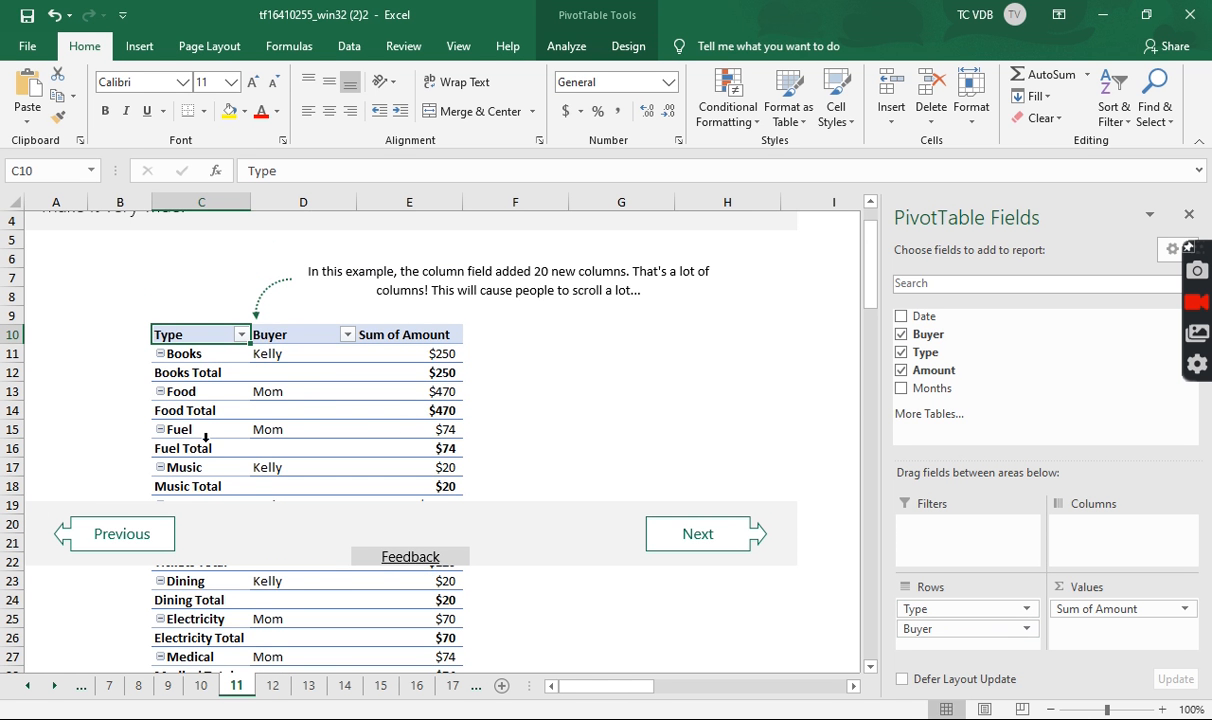
pyautogui.scroll(-3, 212, 450)
pyautogui.scroll(-7, 212, 453)
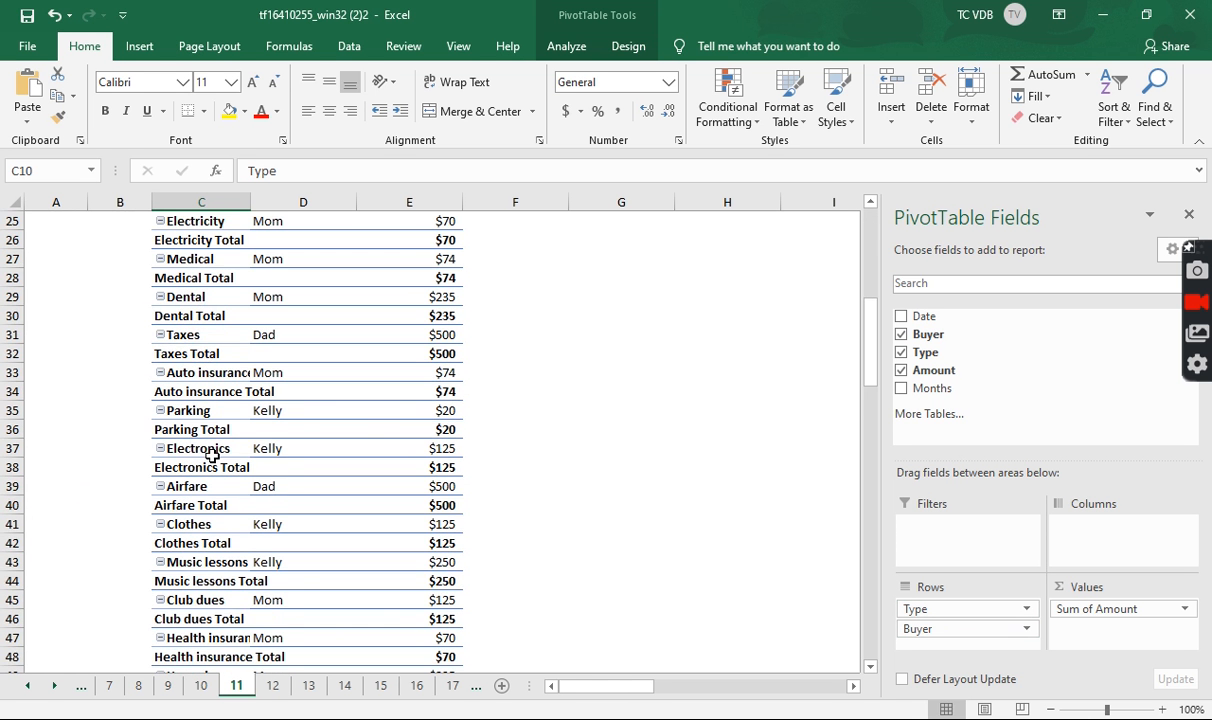
pyautogui.scroll(6, 212, 453)
# Reorder the row fields so Buyer comes above Type, and review the PivotTable.
pyautogui.moveTo(944, 629); pyautogui.dragTo(945, 603)
pyautogui.scroll(5, 310, 480)
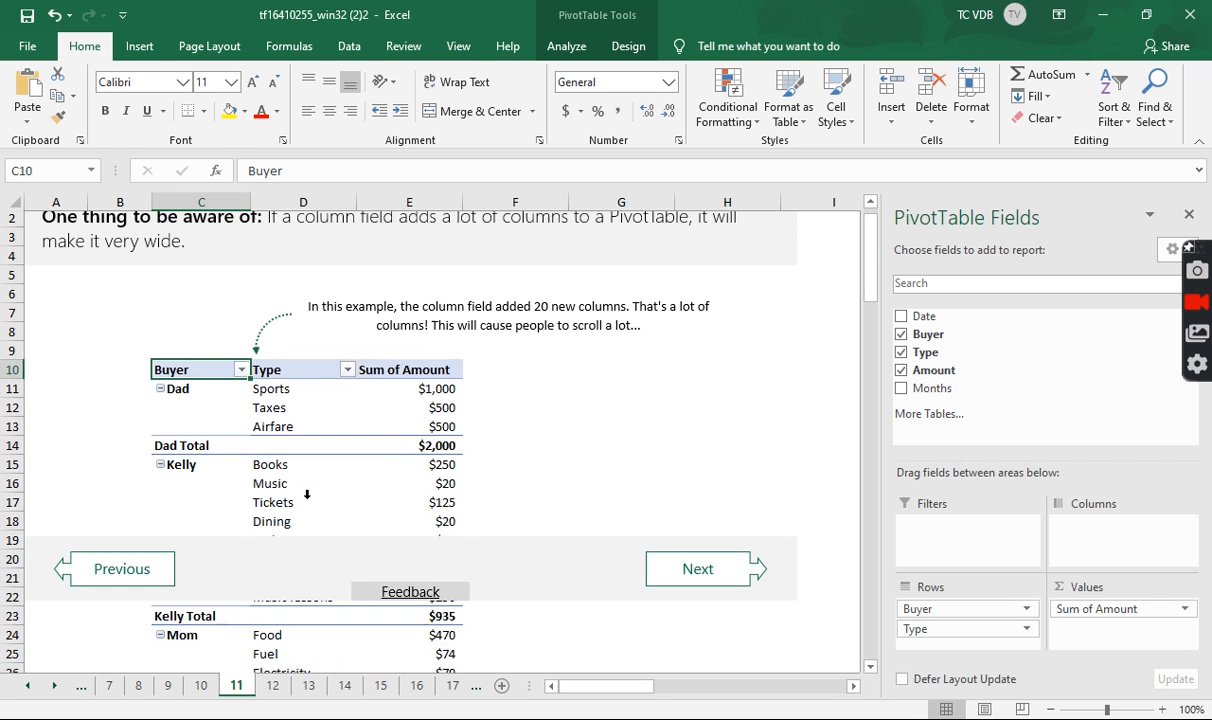
pyautogui.scroll(-3, 306, 498)
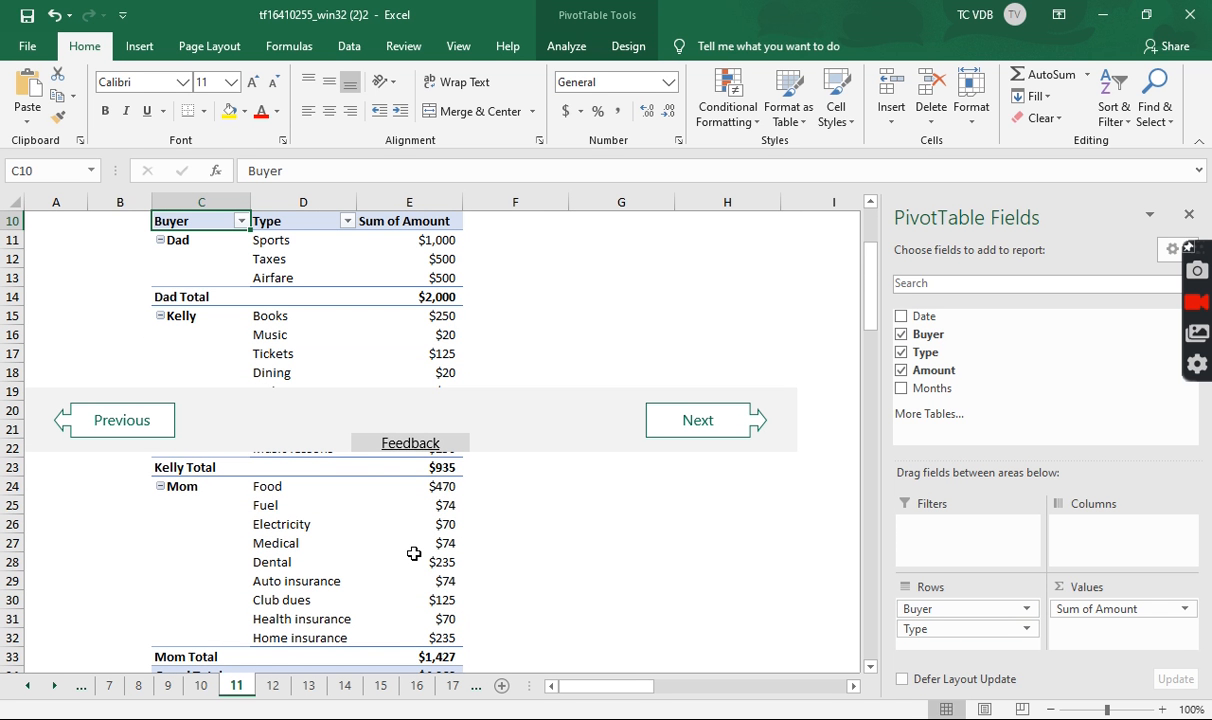
# Move the Type field from Rows back to Columns in sheet 11's PivotTable.
pyautogui.moveTo(411, 555)
pyautogui.moveTo(931, 625); pyautogui.dragTo(1080, 540)
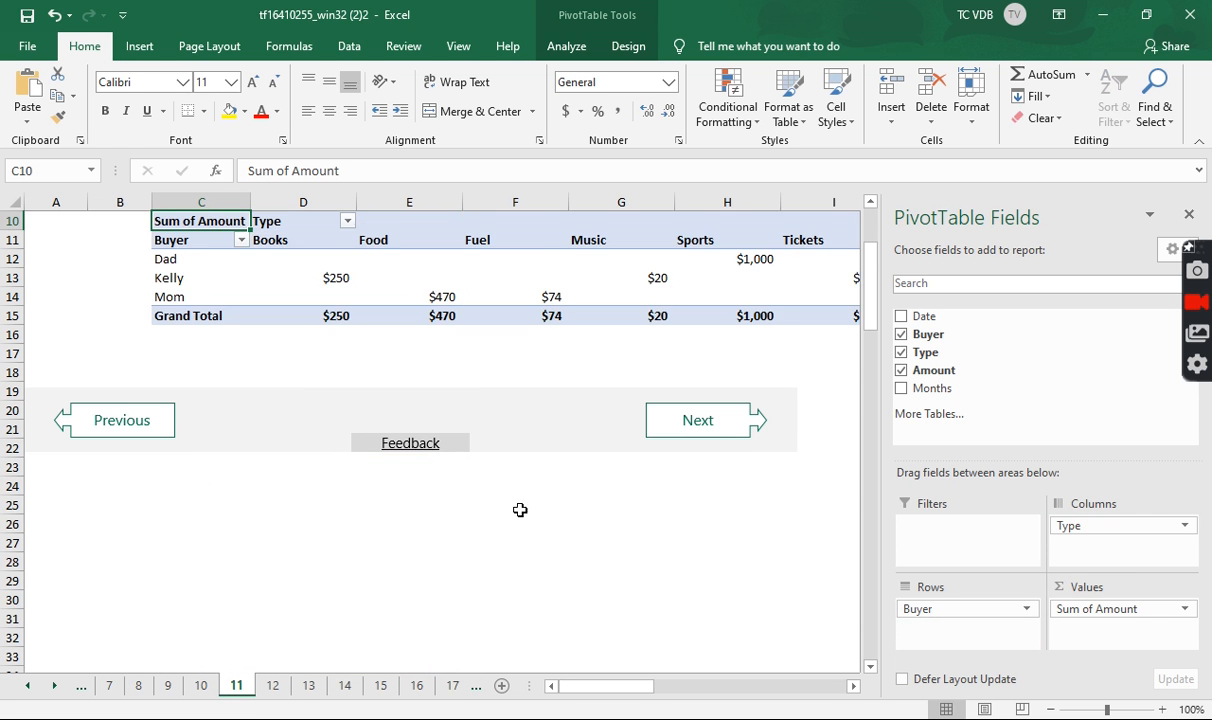
pyautogui.scroll(3, 488, 500)
# Go to sheet 12 and select an amount in the PivotTable with two row fields to bring up its field list.
pyautogui.click(693, 588)
pyautogui.click(376, 400)
pyautogui.click(543, 300)
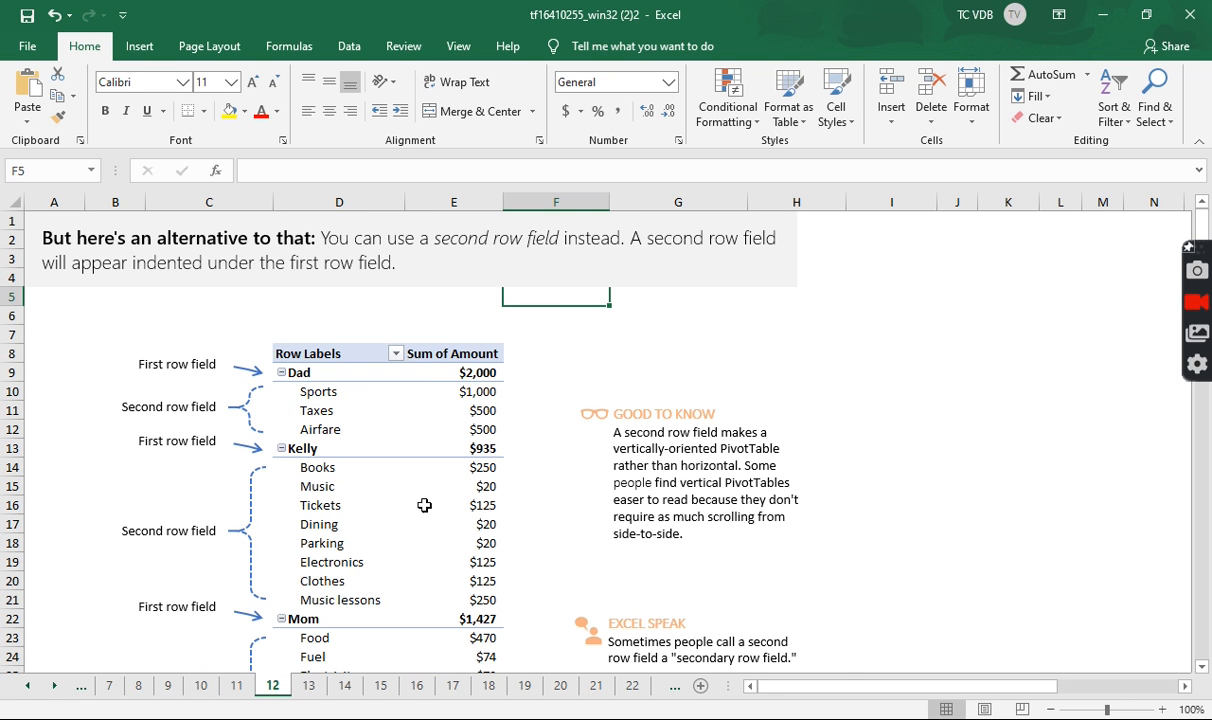
pyautogui.moveTo(433, 503)
pyautogui.click(466, 446)
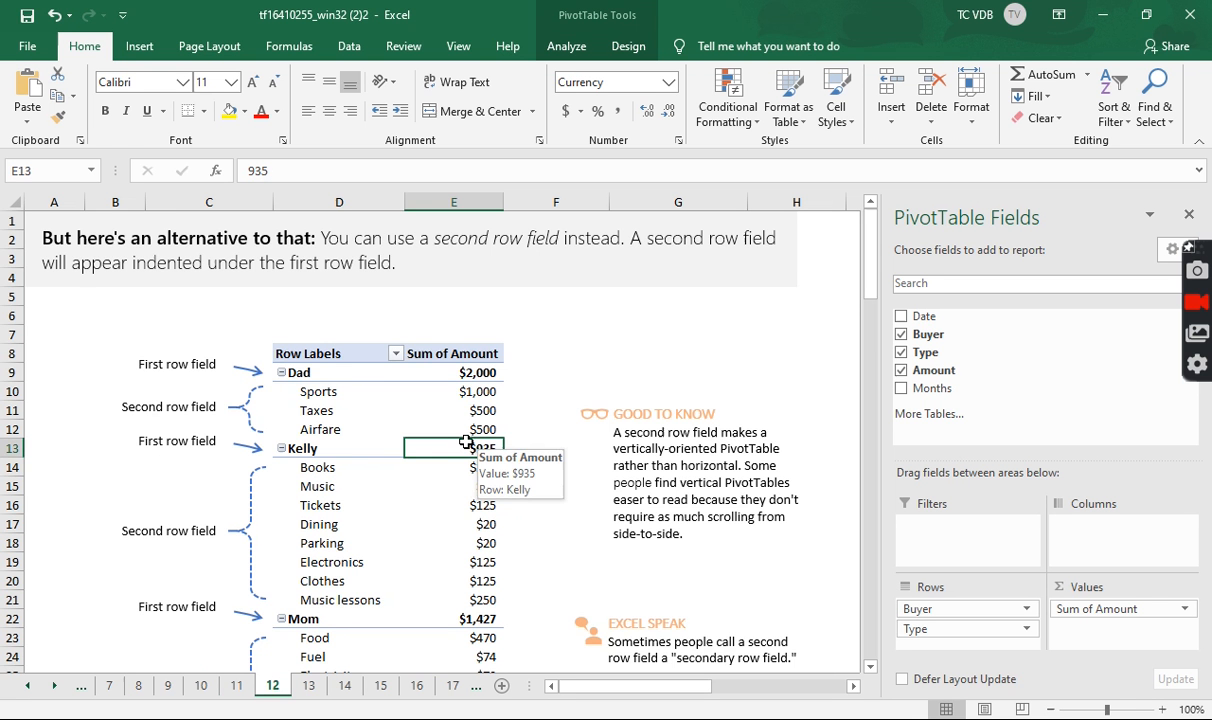
pyautogui.scroll(-1, 319, 360)
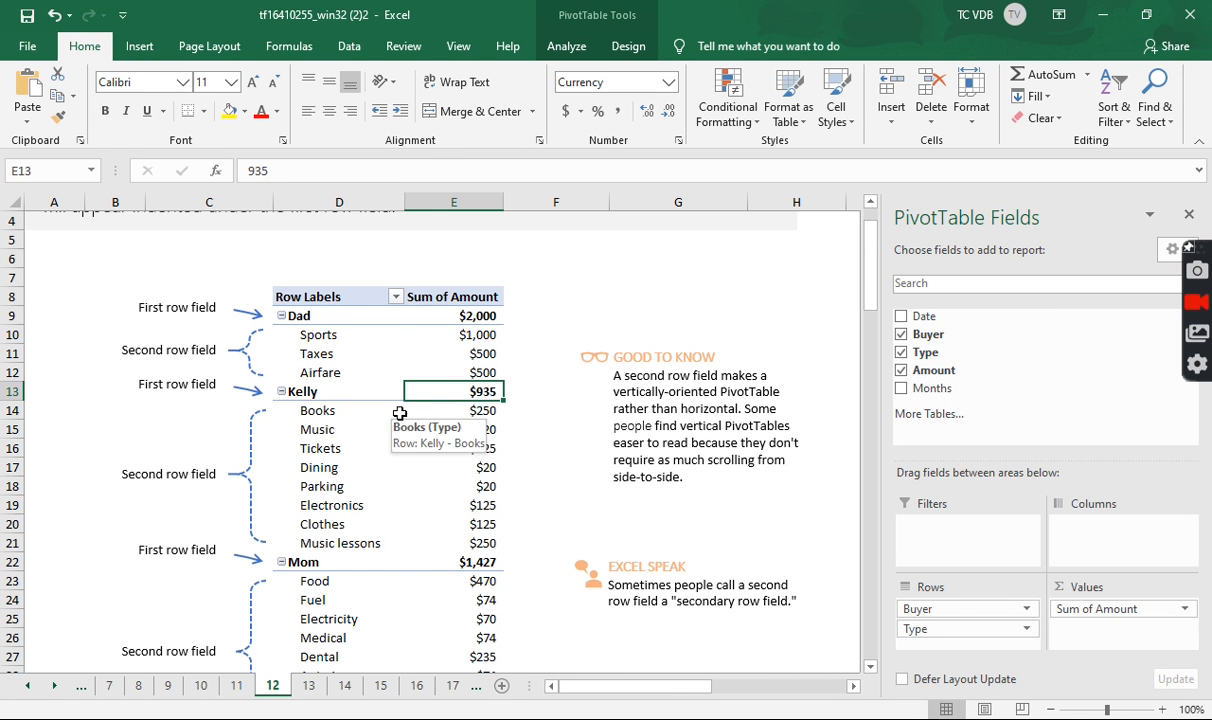
# Select the Type items in sheet 12's PivotTable and collapse the entire field down to the Buyer rows.
pyautogui.click(351, 359)
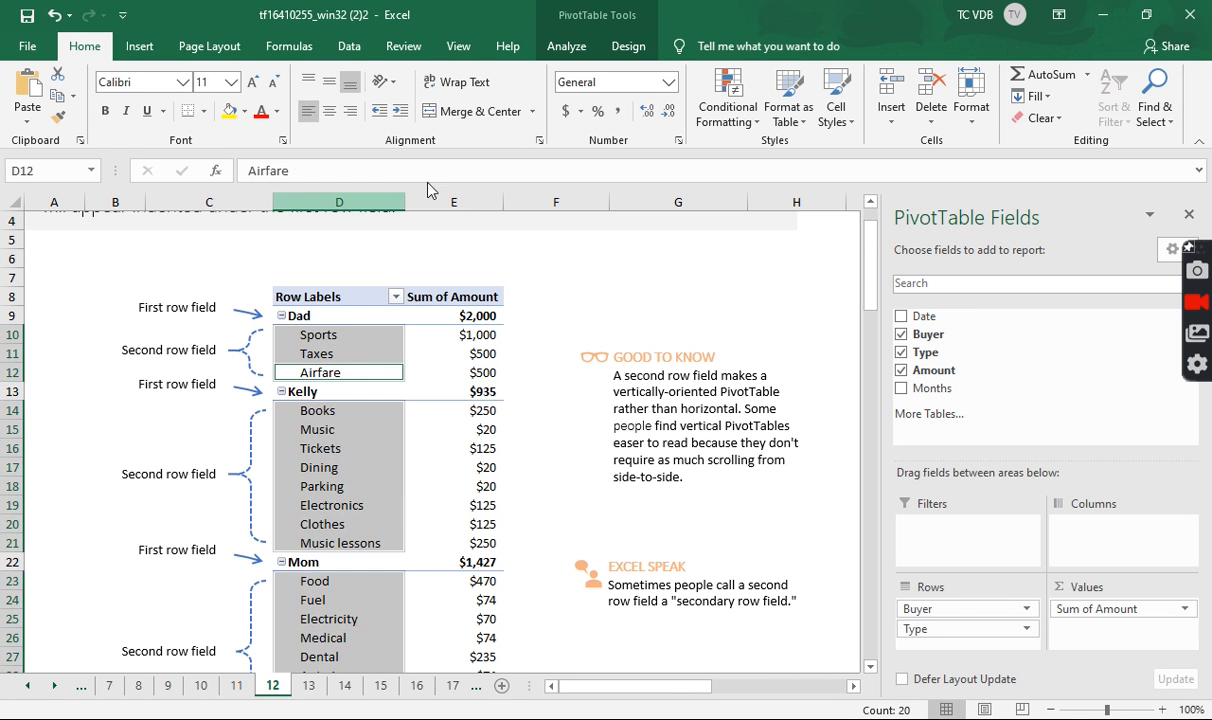
pyautogui.scroll(1, 345, 455)
pyautogui.scroll(-7, 345, 458)
pyautogui.scroll(7, 345, 458)
pyautogui.click(566, 50)
pyautogui.click(629, 52)
pyautogui.click(562, 47)
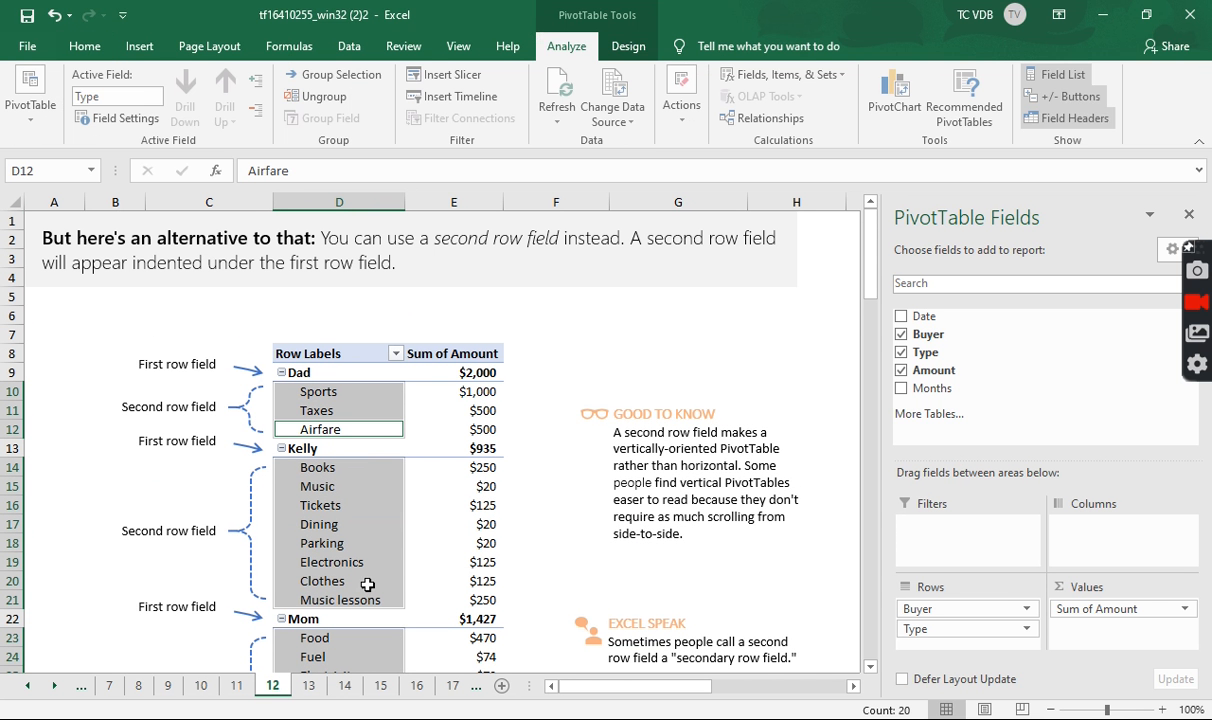
pyautogui.click(259, 112)
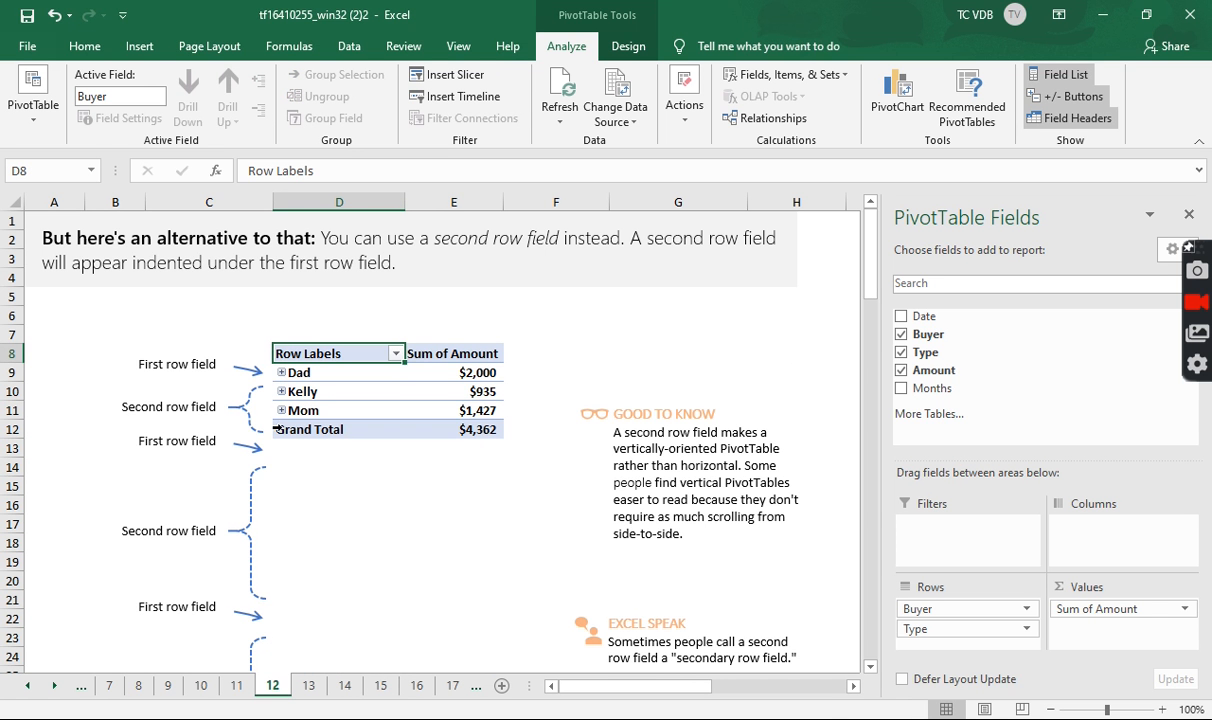
# Expand and collapse the third buyer's group, then do the same with the second buyer's group.
pyautogui.click(282, 411)
pyautogui.click(281, 411)
pyautogui.click(282, 392)
pyautogui.click(282, 392)
# Expand the entire Buyer field to show all Type items and review the list down to the grand total.
pyautogui.click(259, 81)
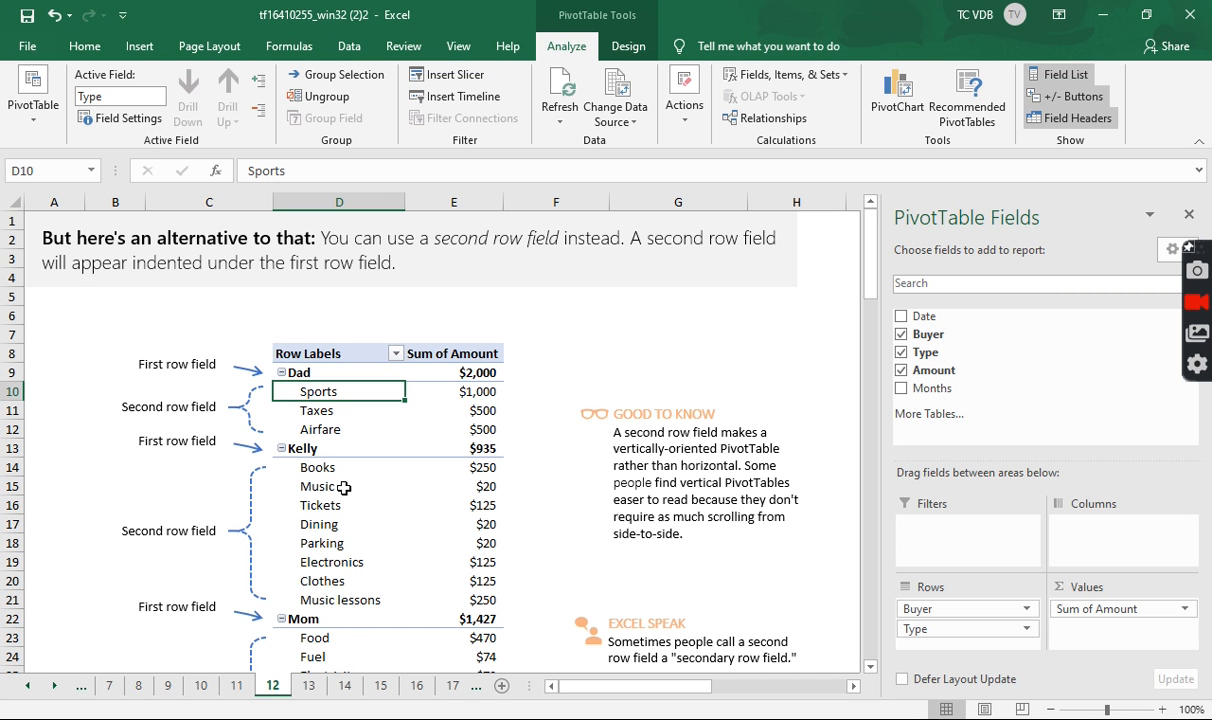
pyautogui.scroll(-3, 370, 500)
pyautogui.scroll(2, 377, 495)
pyautogui.scroll(-1, 377, 495)
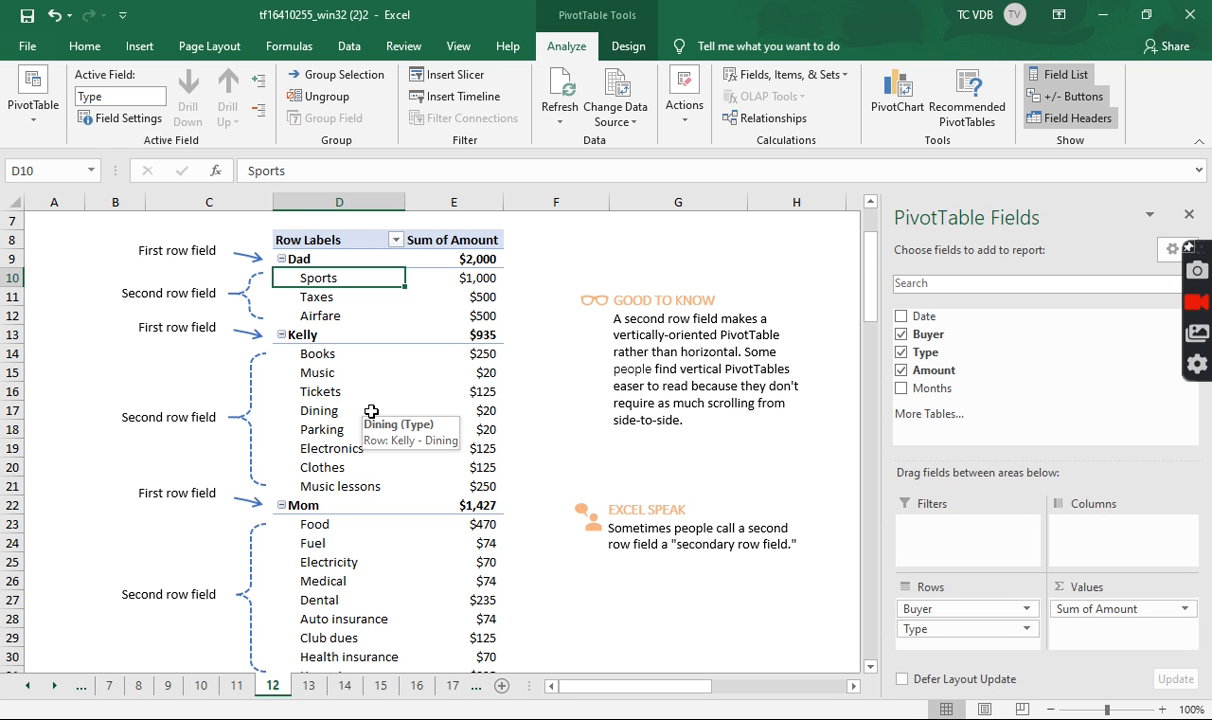
pyautogui.scroll(-2, 375, 395)
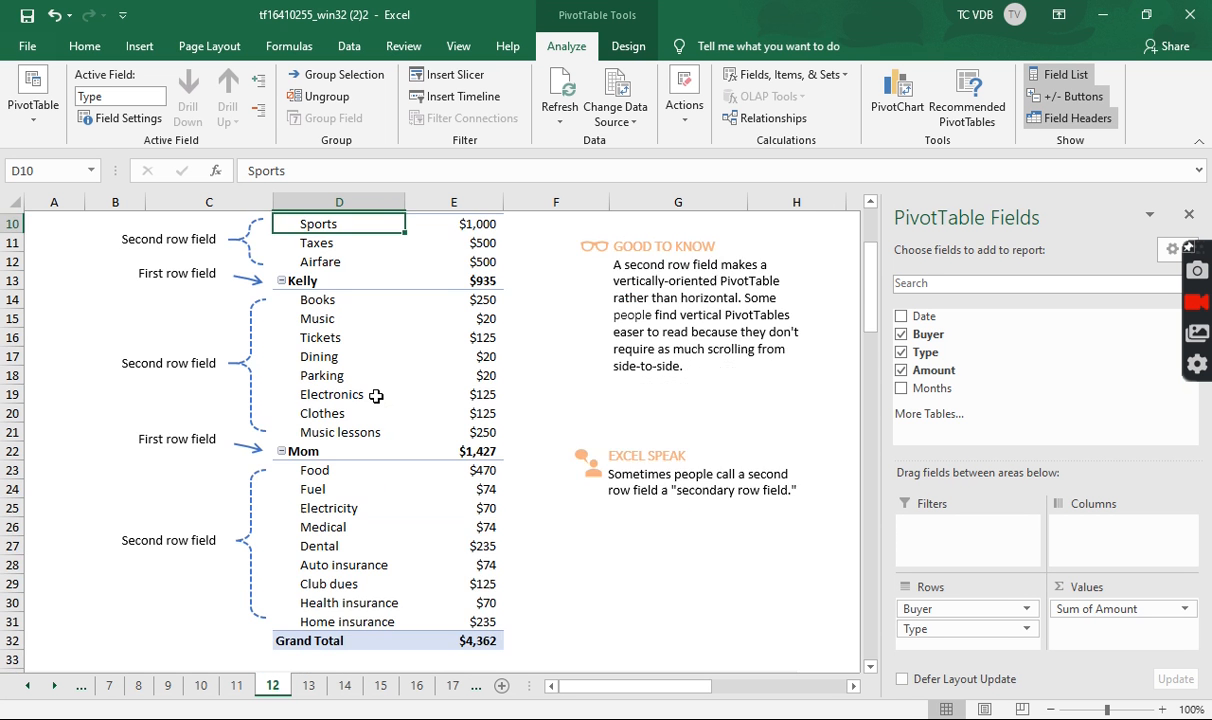
pyautogui.scroll(1, 454, 473)
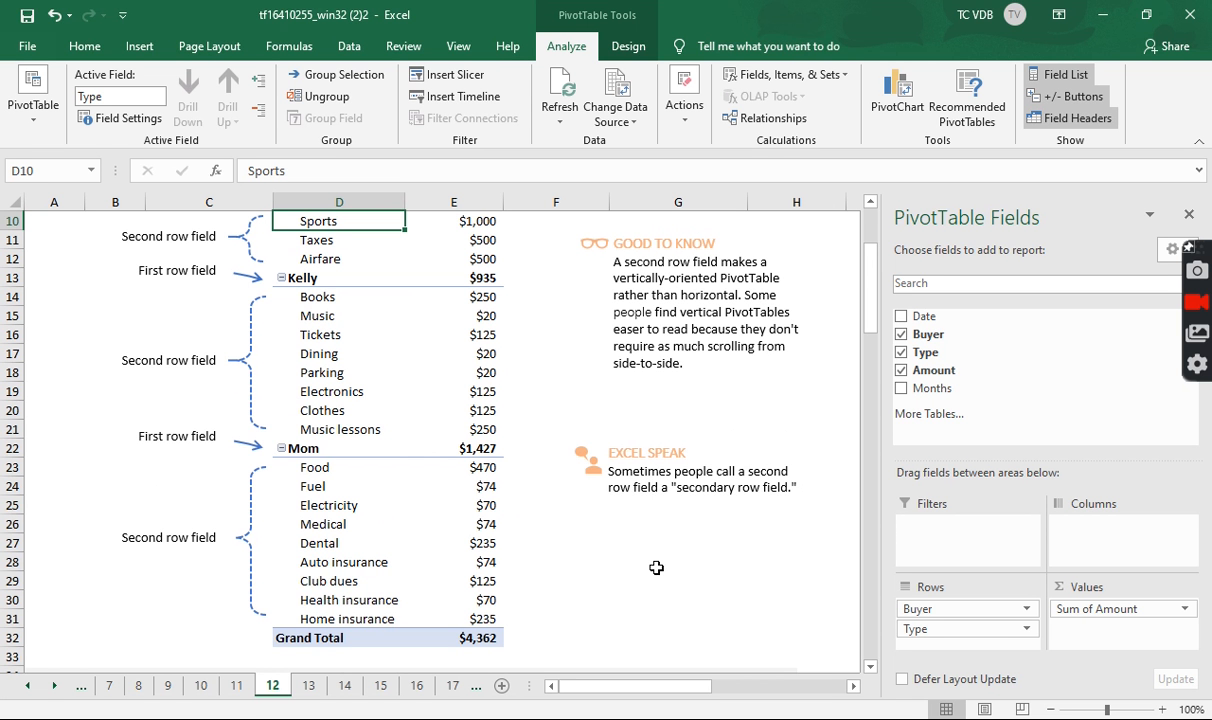
# Open sheet 13 and examine its illustration of placing the Type field under Buyer in the Rows area.
pyautogui.click(309, 686)
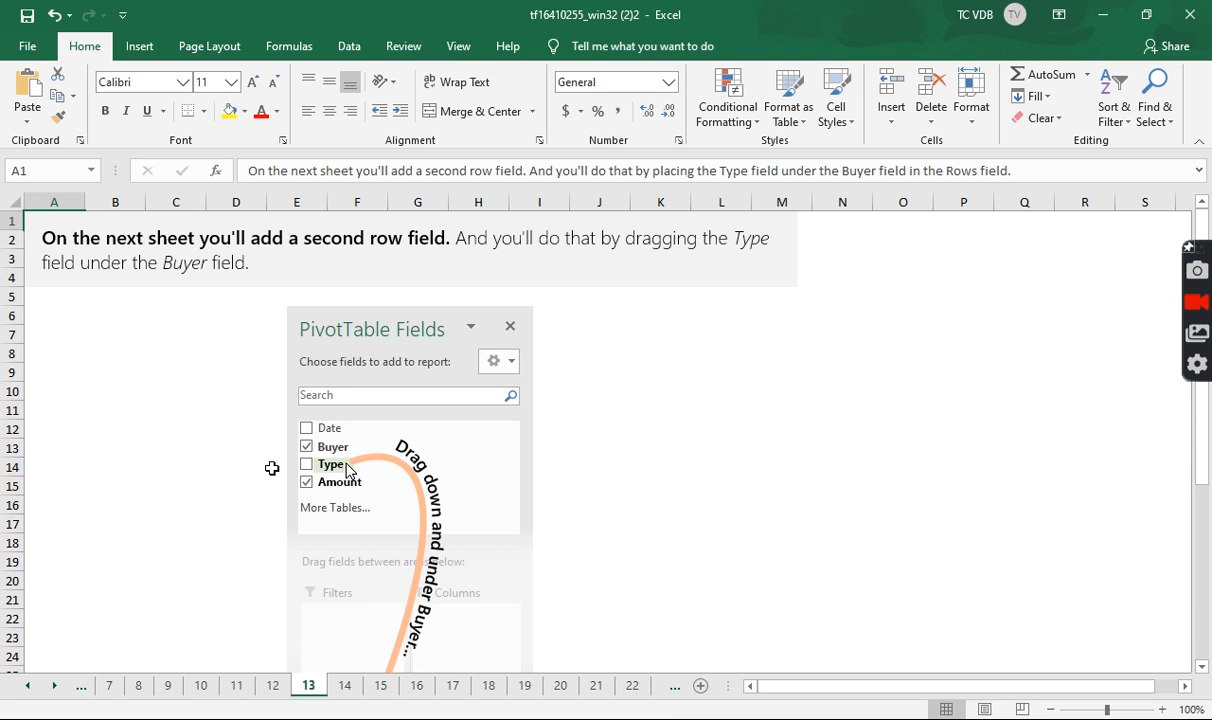
pyautogui.scroll(-4, 271, 468)
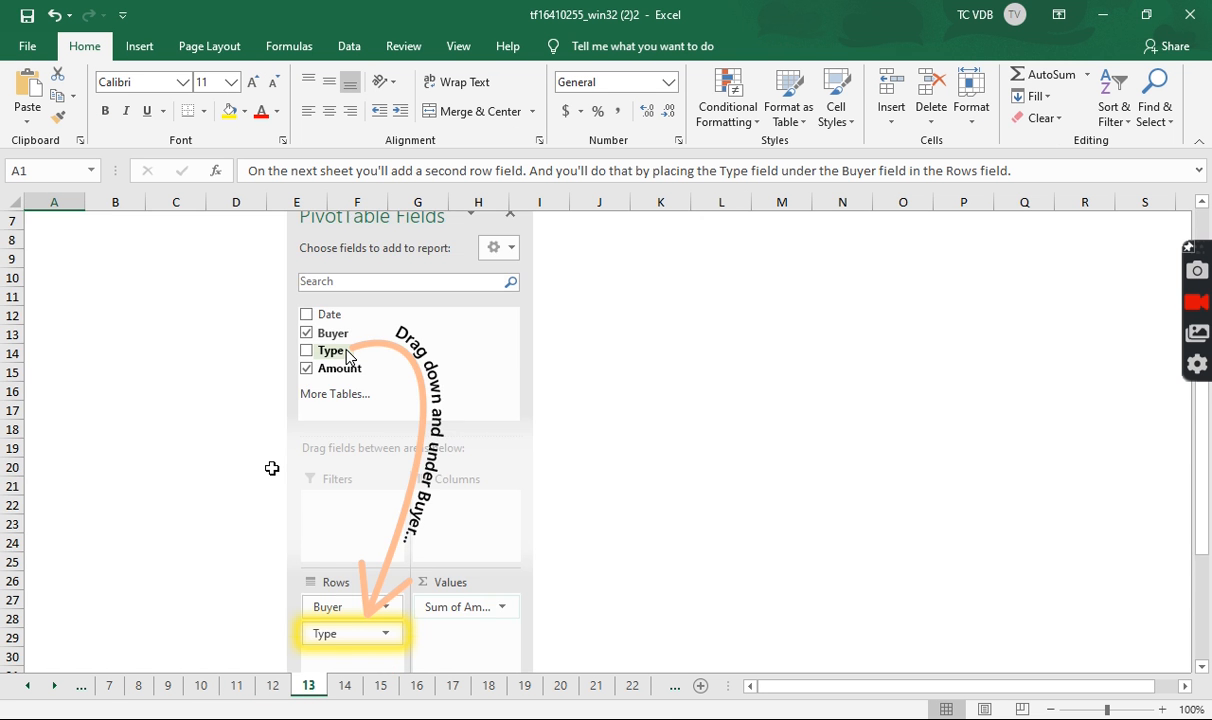
pyautogui.scroll(4, 271, 468)
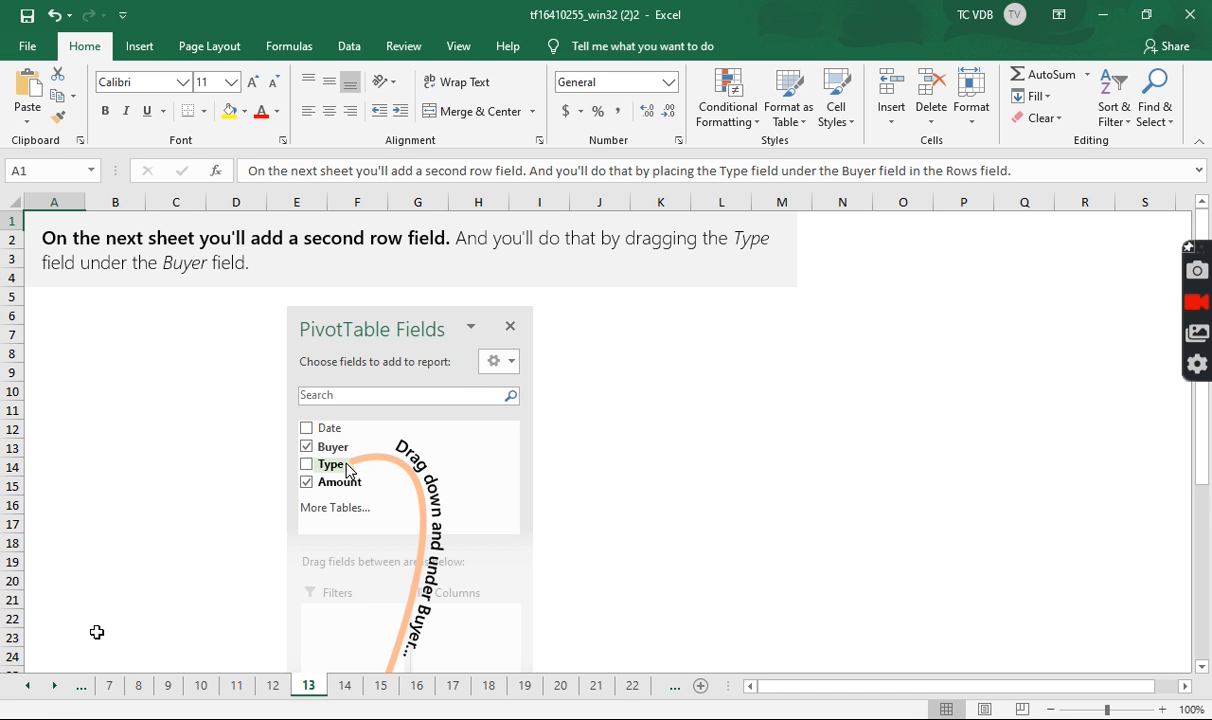
pyautogui.doubleClick(55, 686)
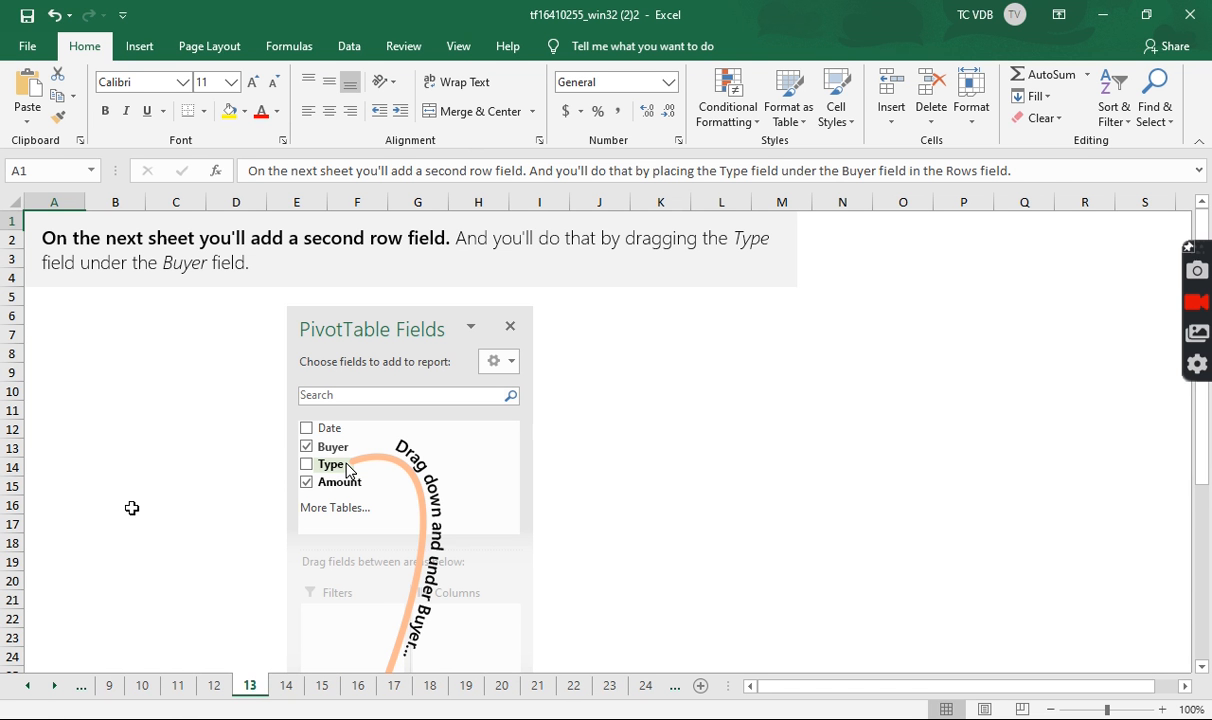